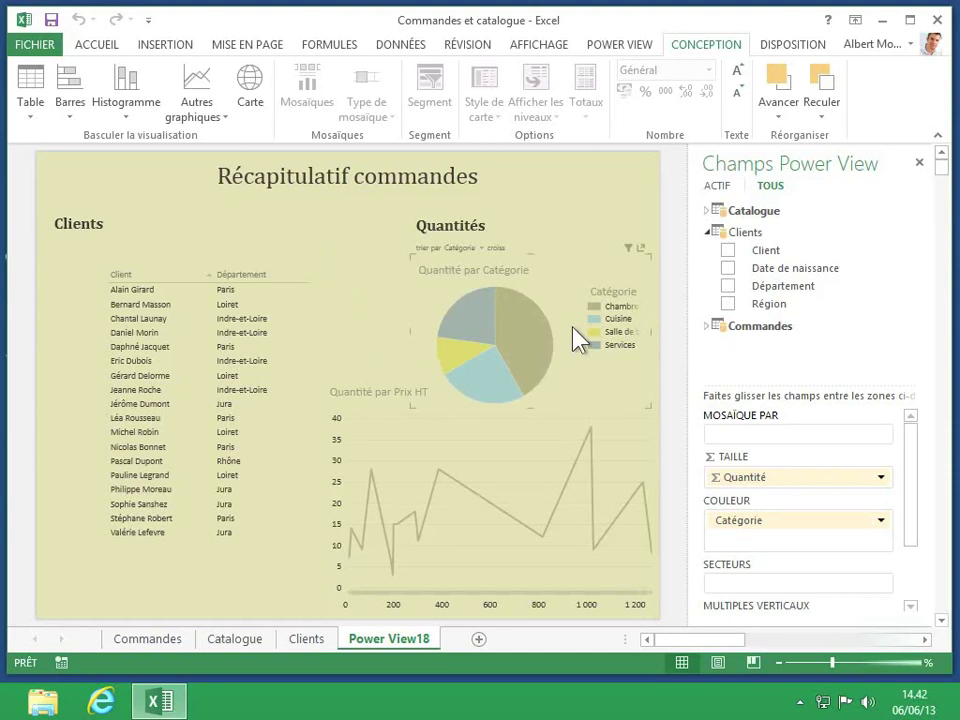
- From inside the Catalogue sheet's table, start inserting a Power View report
left_click(223, 639)
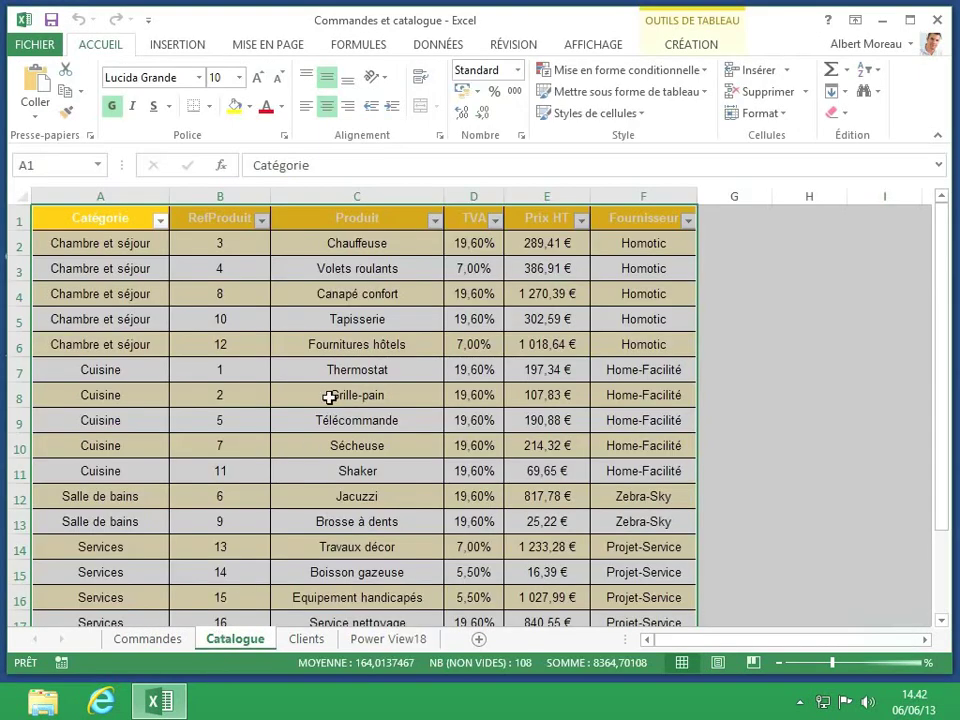
left_click(329, 398)
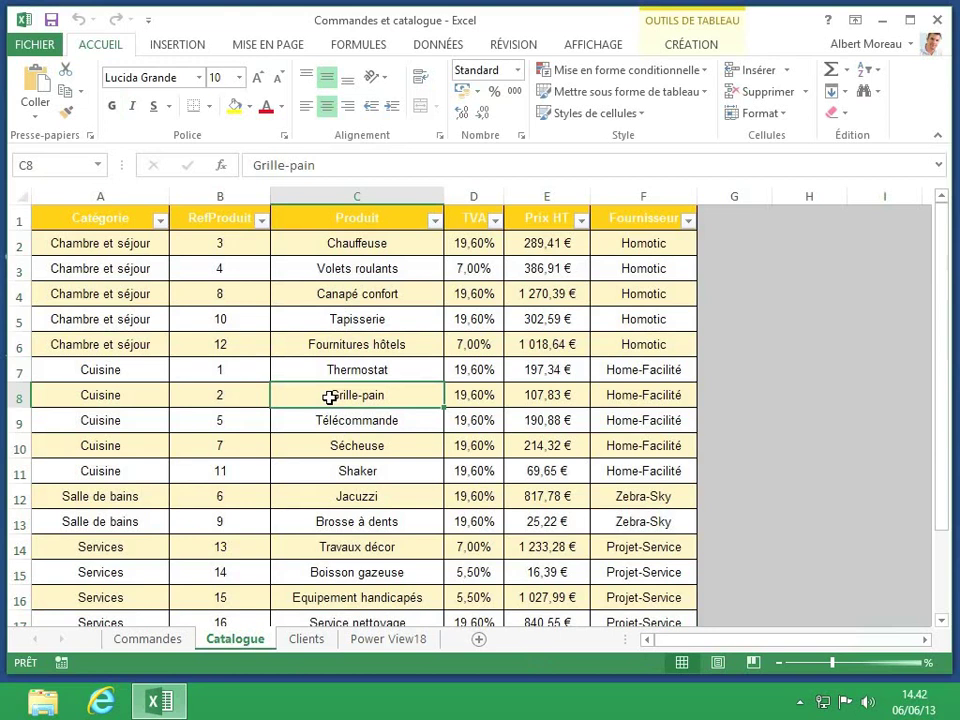
left_click(180, 46)
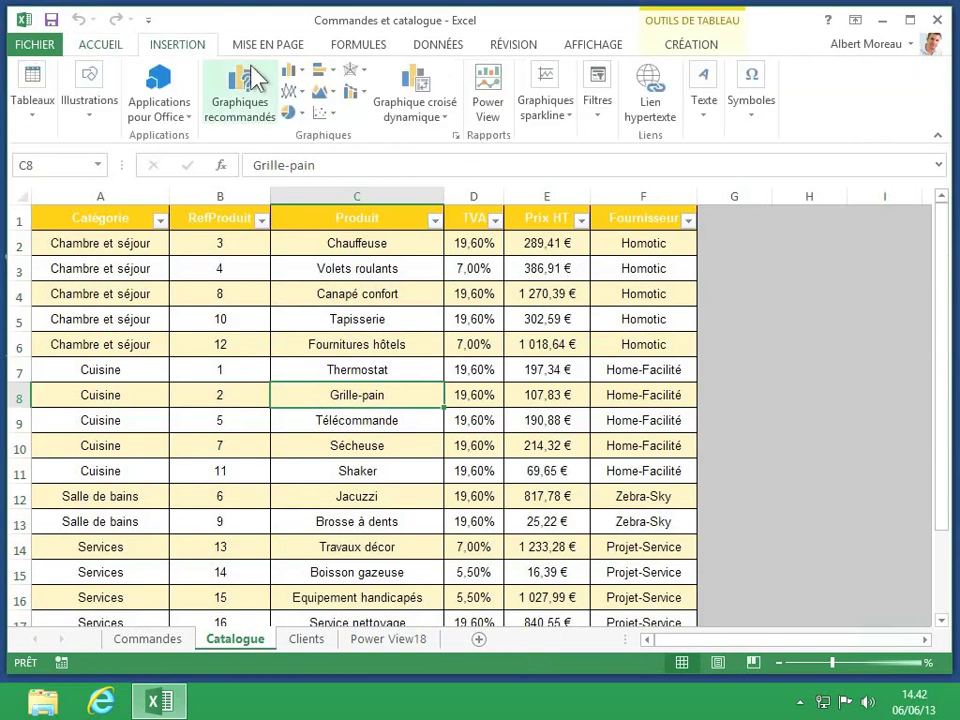
left_click(481, 104)
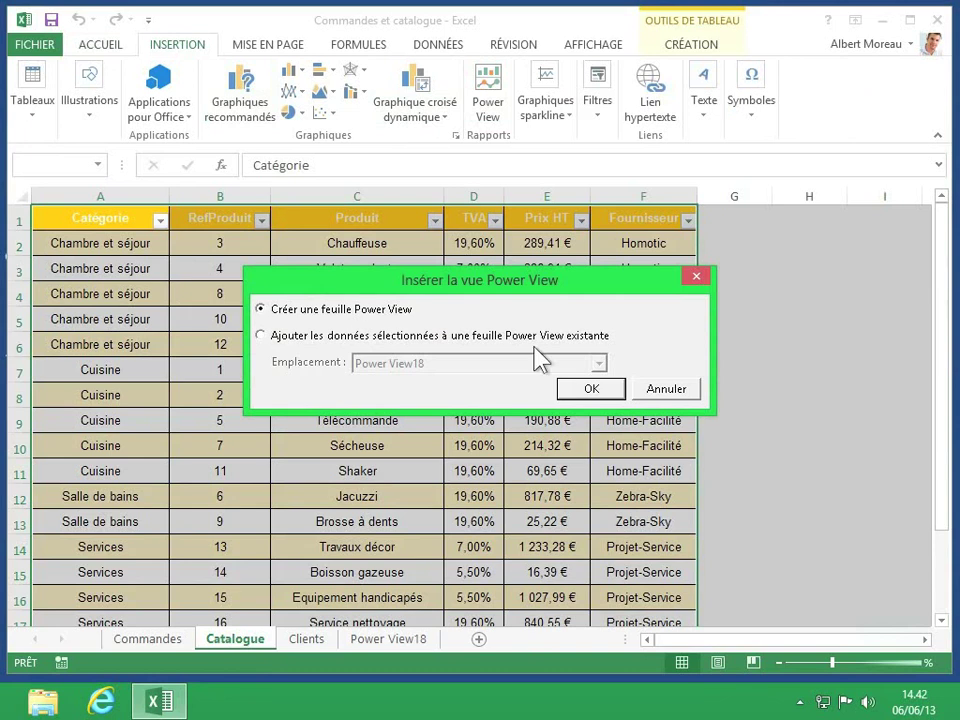
- Create the new Power View sheet and drop RefProduit and TVA from the catalogue table
left_click(574, 382)
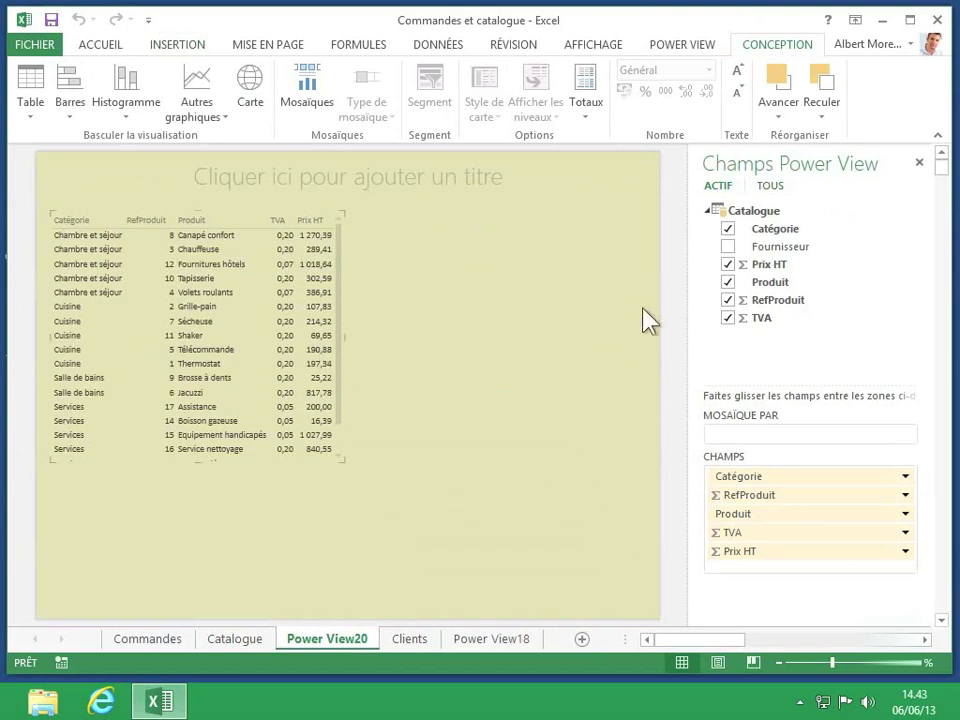
left_click(728, 300)
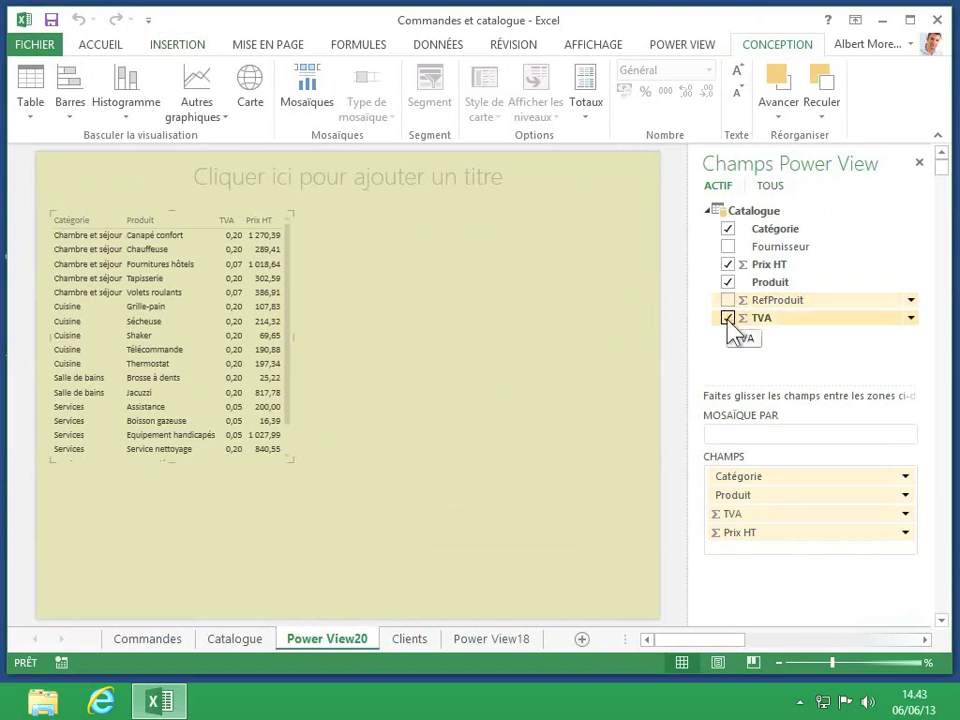
left_click(728, 318)
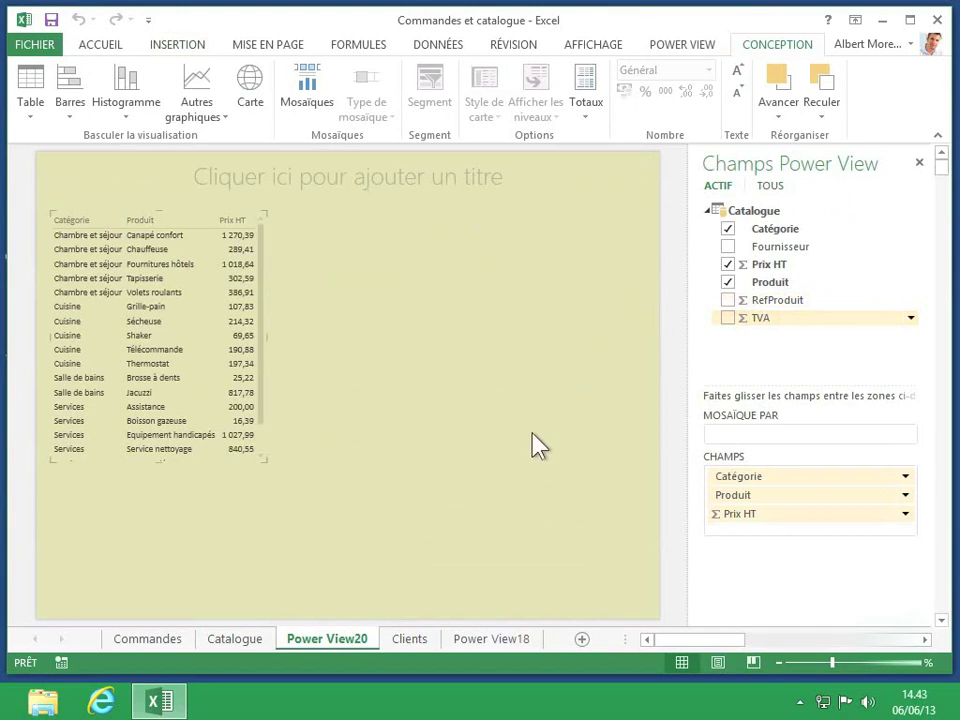
- Copy the Quantité par Catégorie pie chart from Power View18, then go back to Power View20
left_click(478, 645)
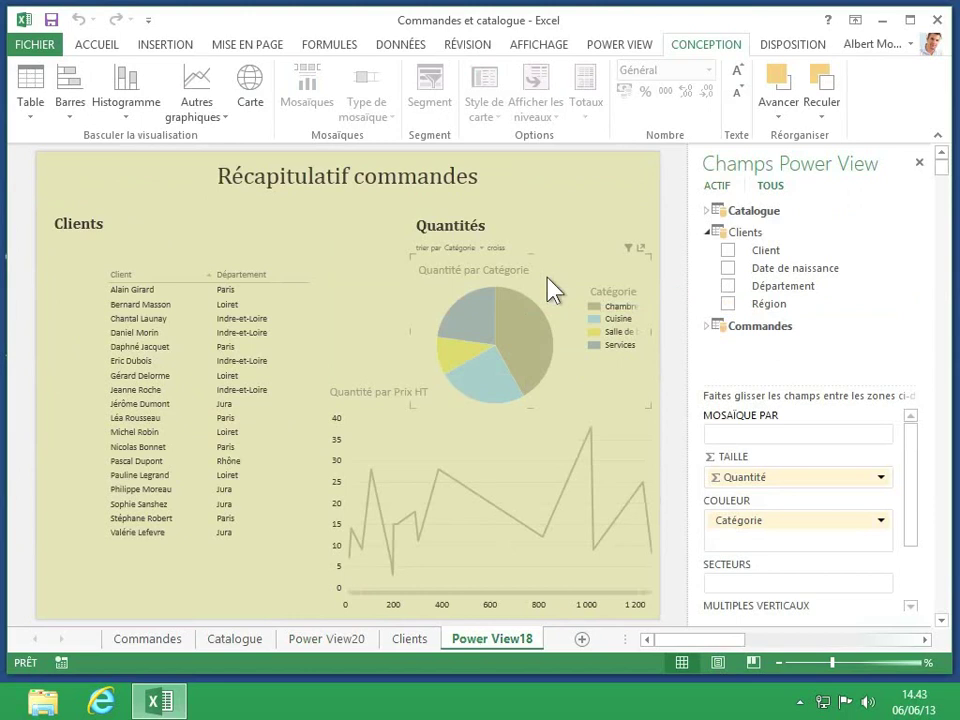
right_click(548, 278)
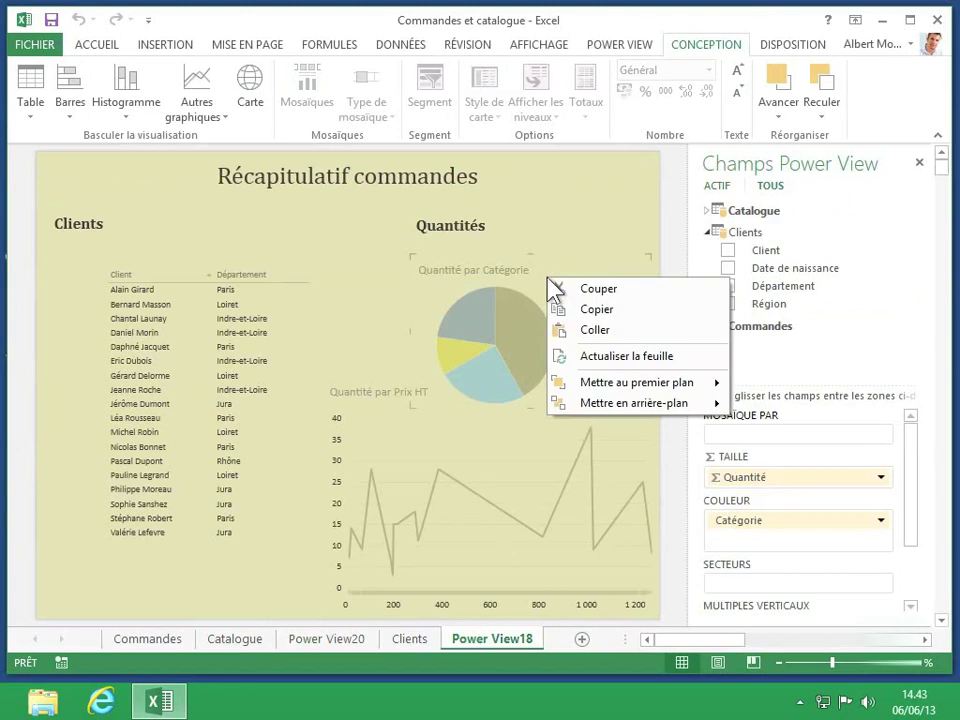
left_click(587, 309)
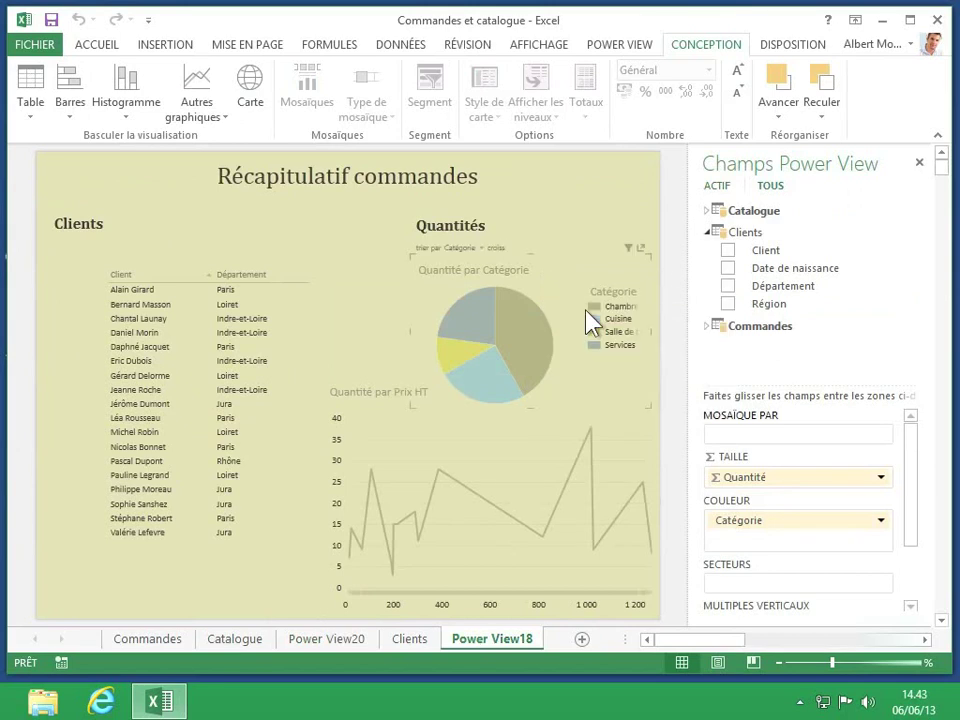
left_click(305, 642)
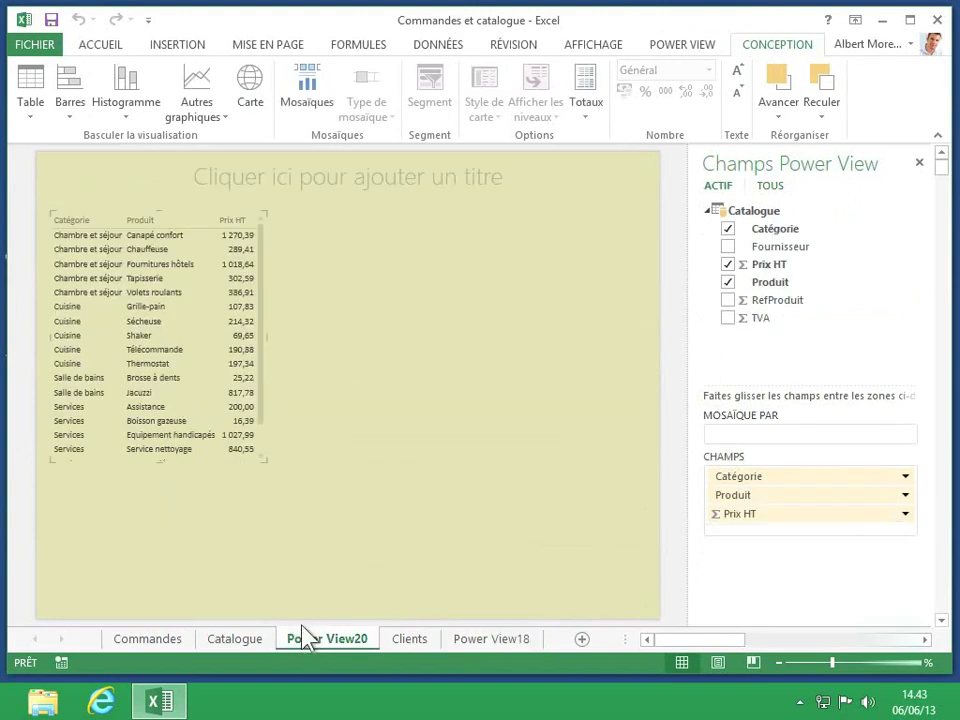
- Paste the pie chart onto Power View20 and convert it into a Catégorie/Quantité table totalling 246
right_click(310, 233)
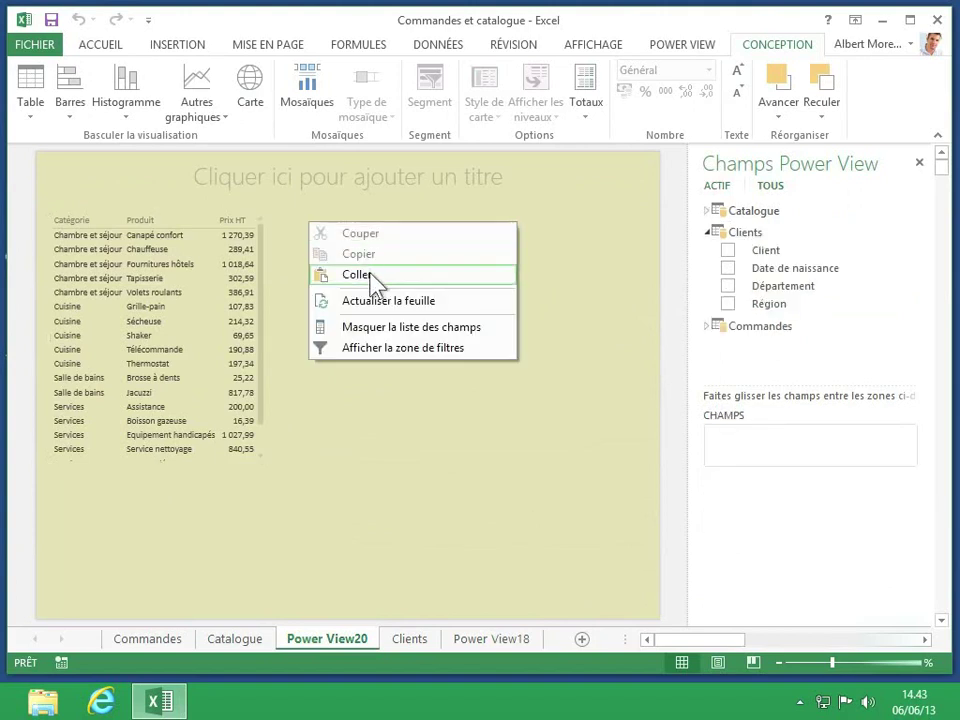
key("Escape")
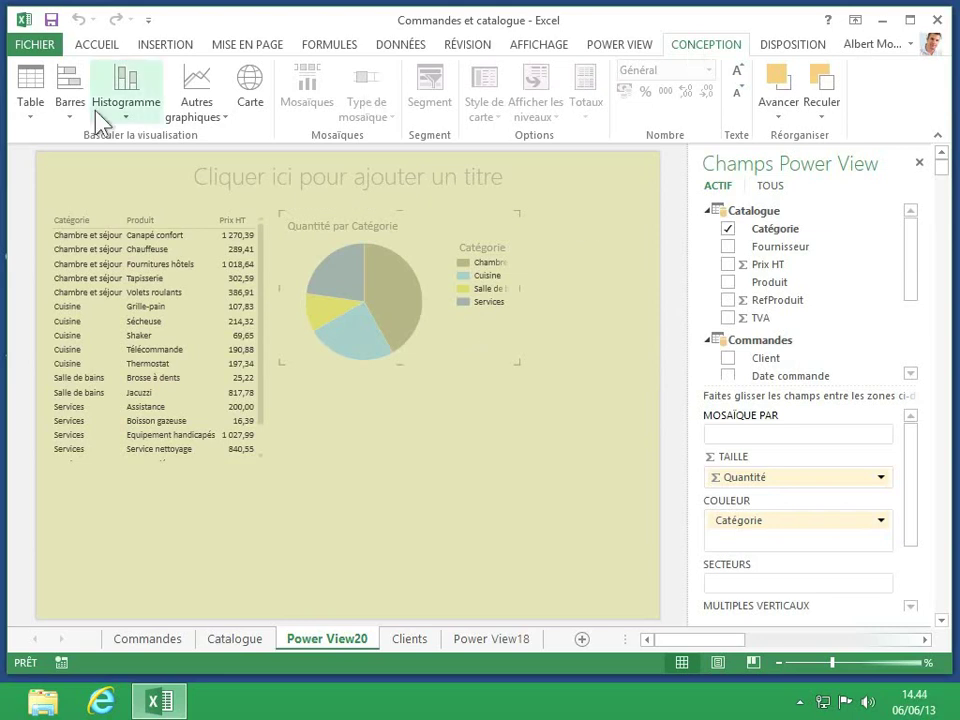
left_click(29, 90)
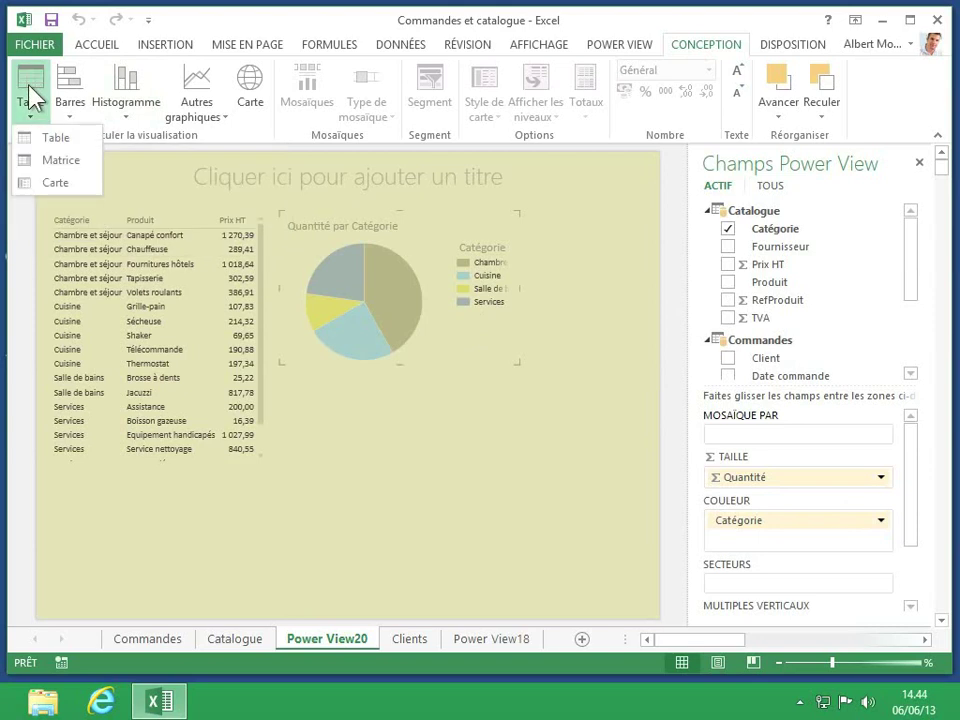
left_click(50, 137)
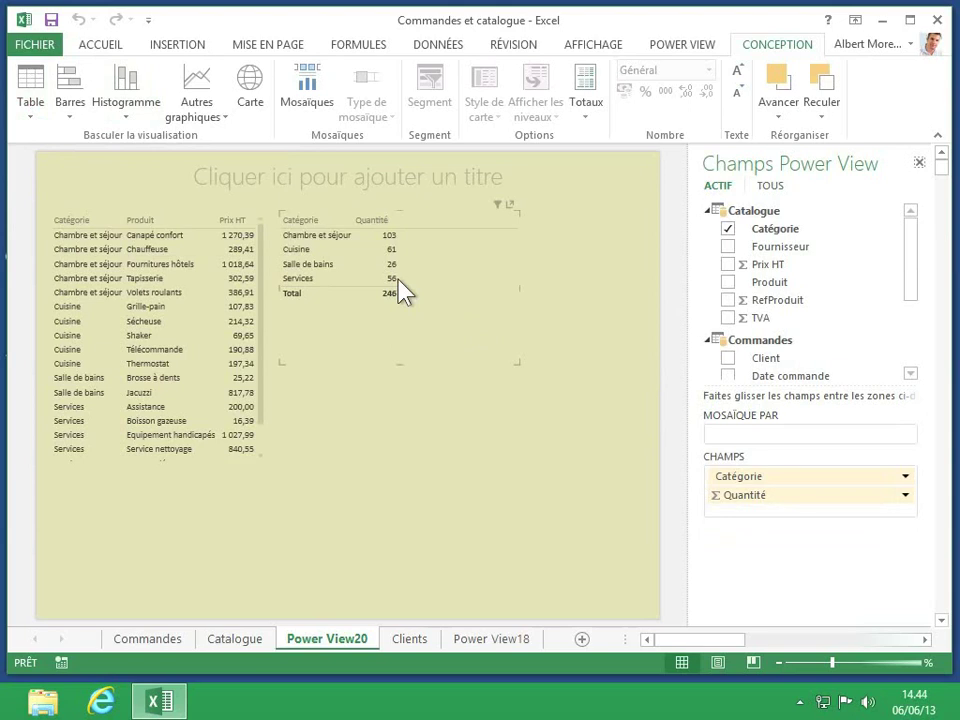
- Insert a Power View from the Commandes table, adding it to the existing Power View20 sheet
left_click(138, 645)
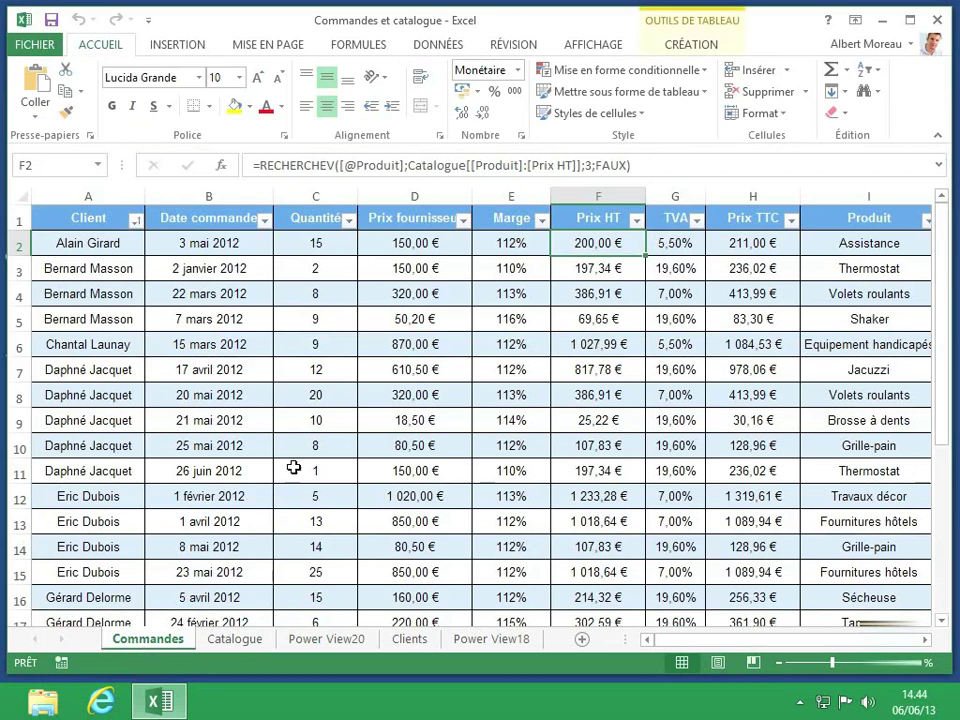
left_click(340, 429)
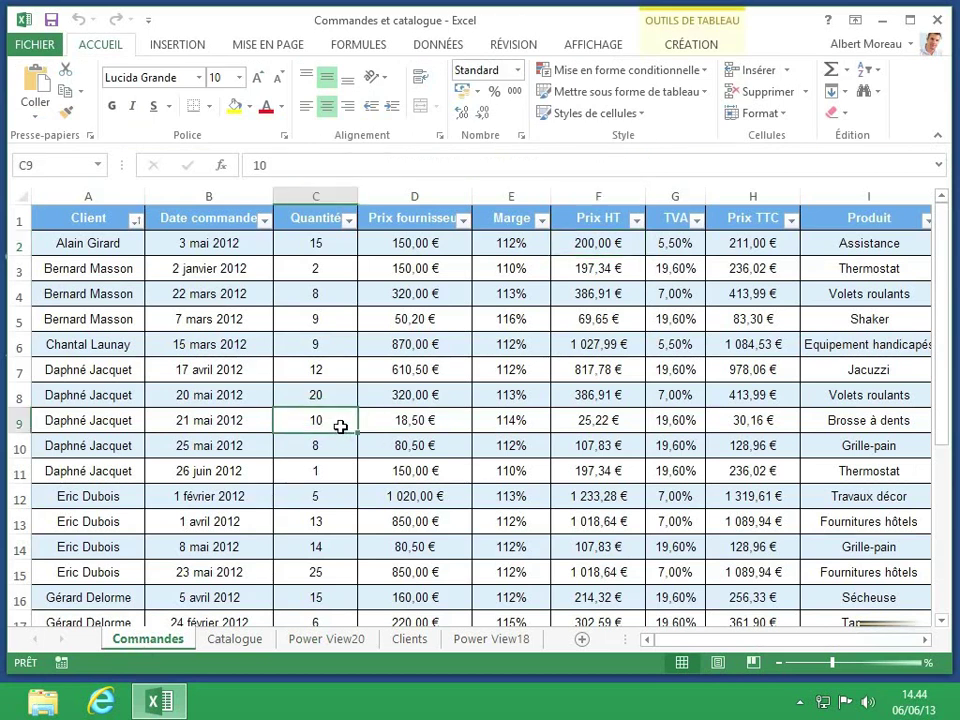
left_click(180, 52)
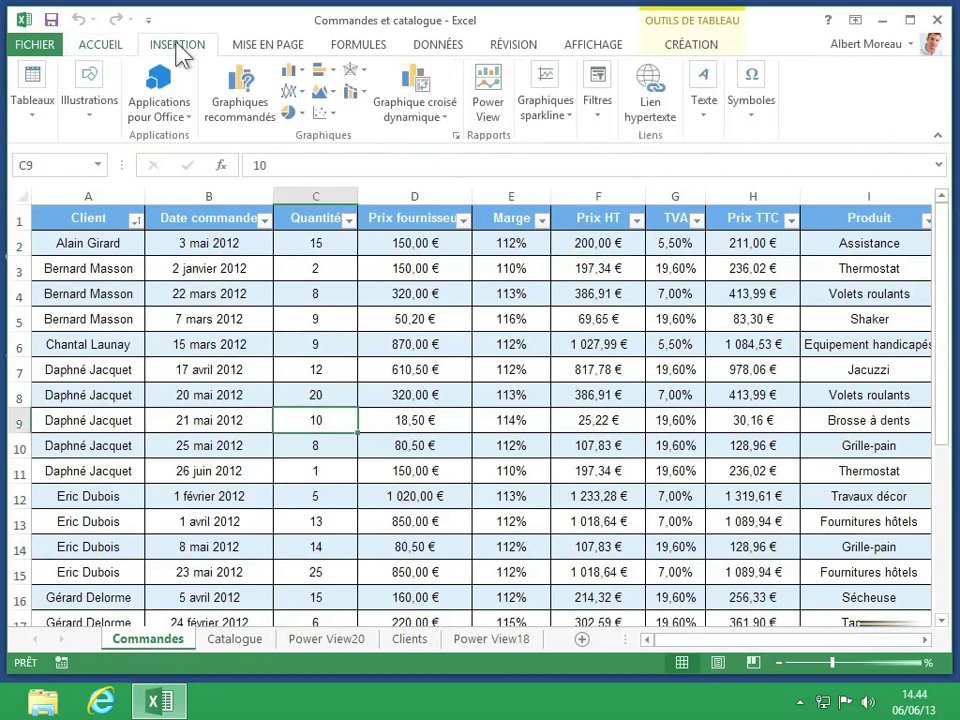
left_click(495, 110)
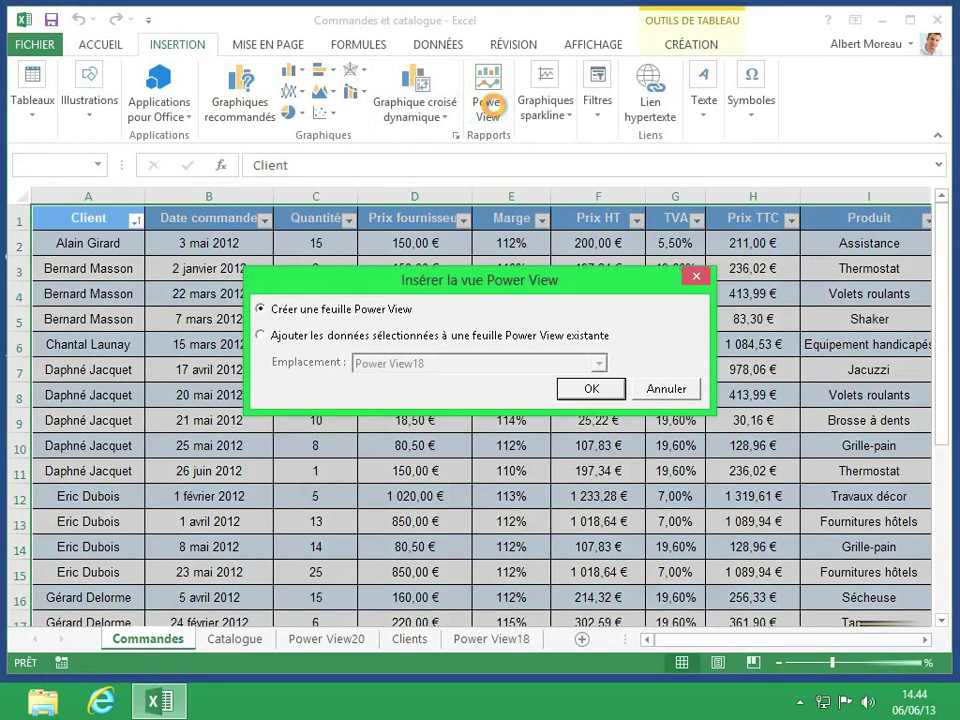
left_click(320, 338)
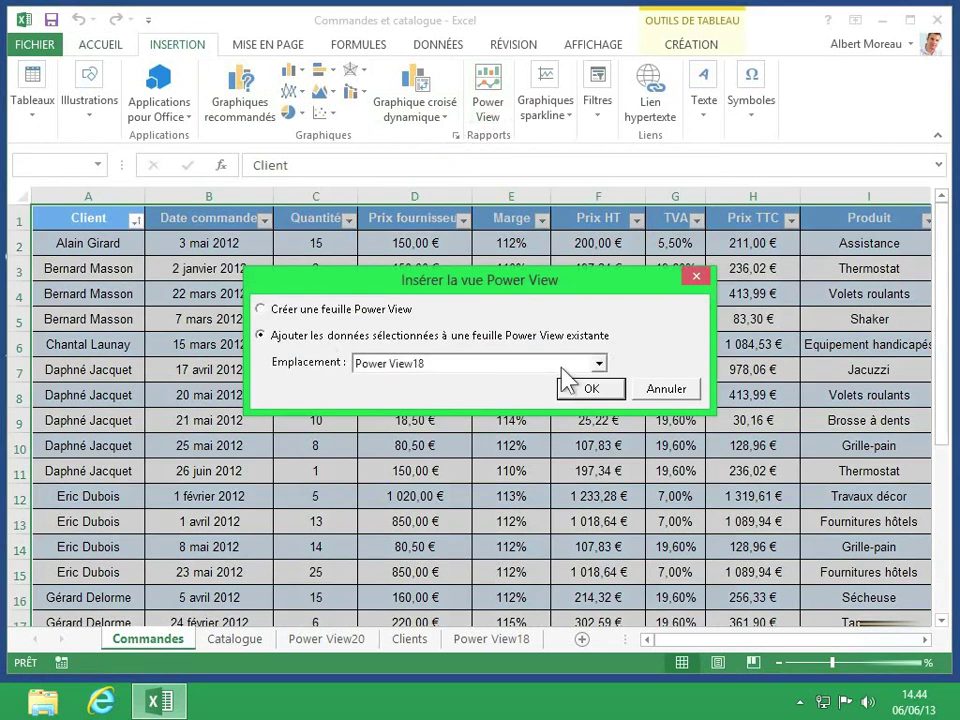
left_click(600, 365)
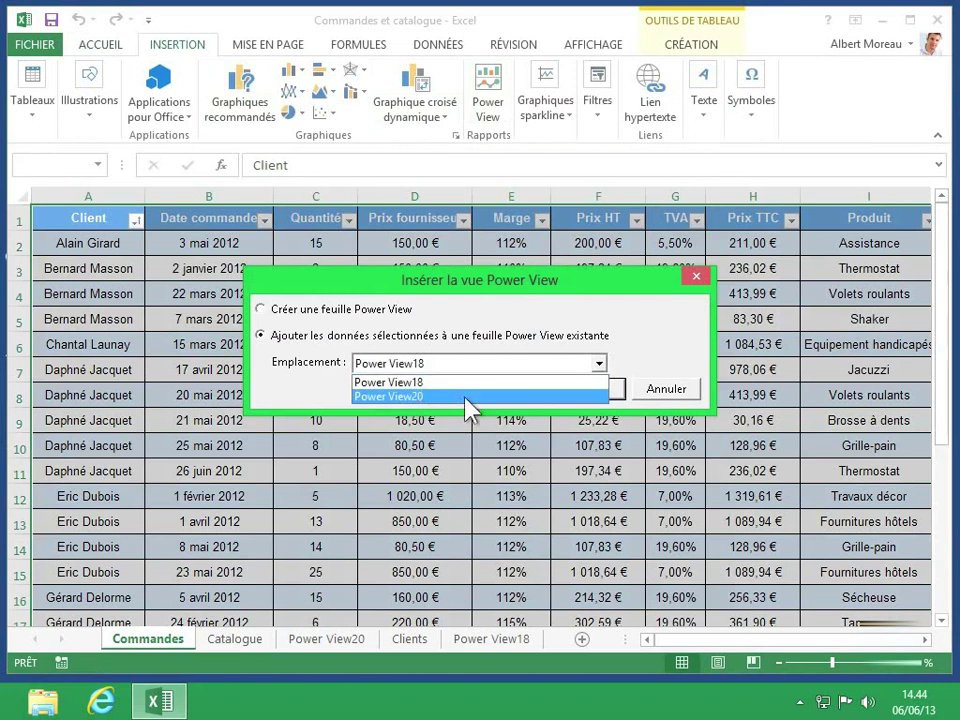
left_click(412, 393)
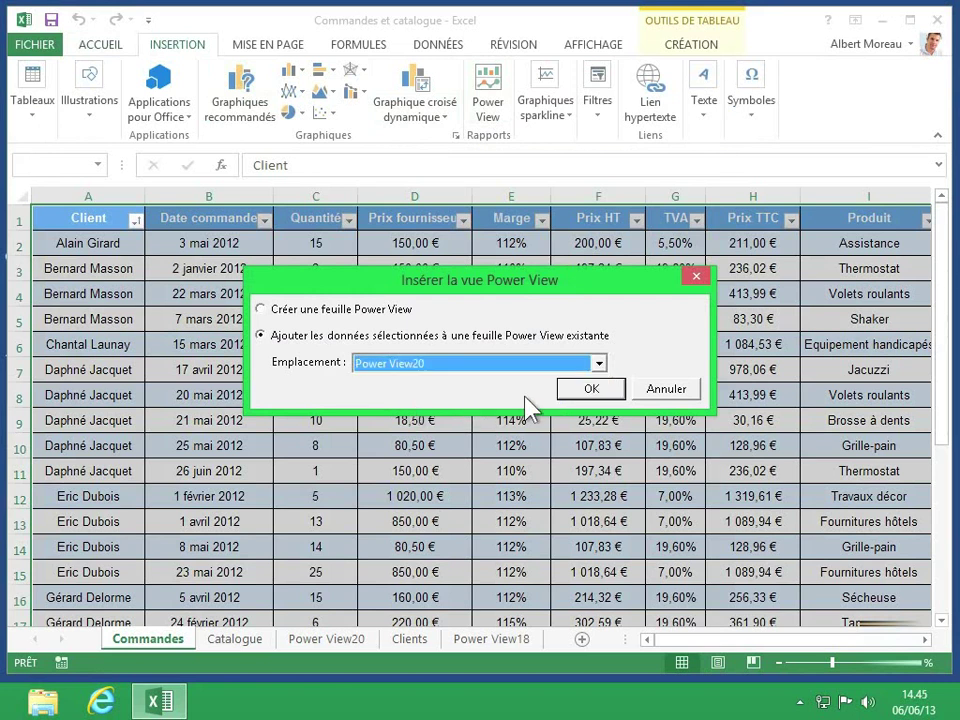
left_click(589, 390)
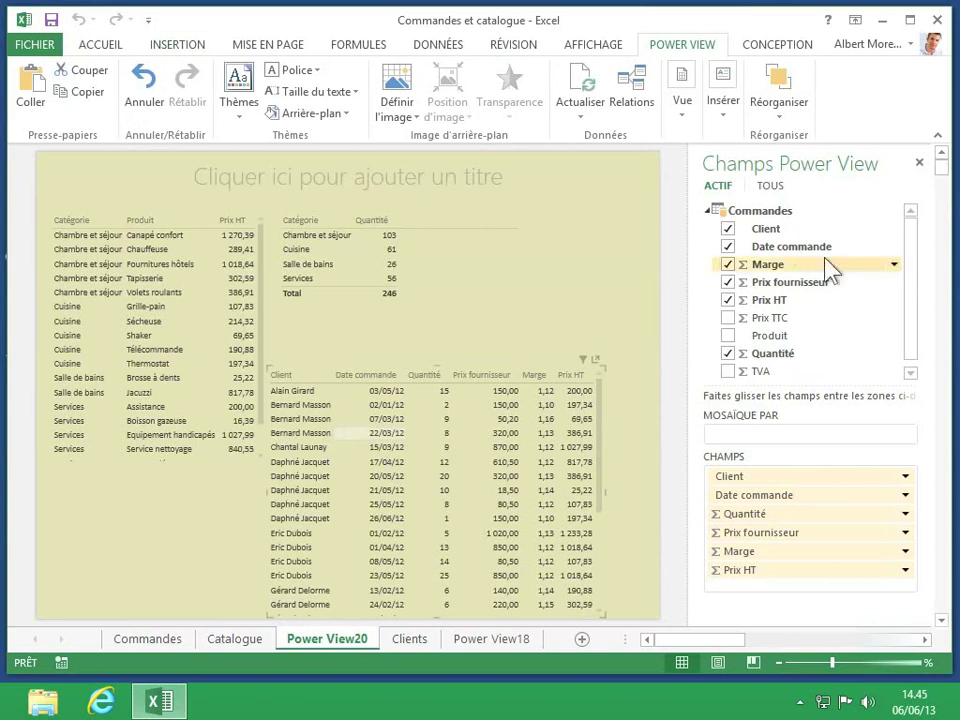
- Show all tables in the Champs Power View list so Clients' Département field appears
left_click(771, 188)
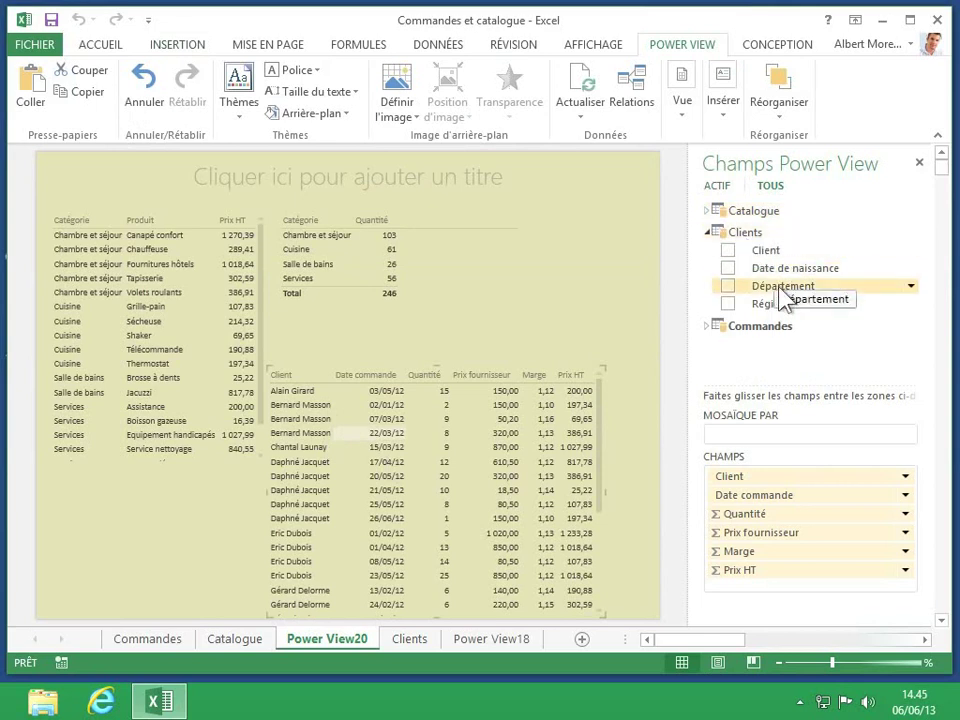
- Drag Clients' Département field into MOSAÏQUE PAR to tile the orders table by department
mouse_move(783, 300)
left_mouse_down()
mouse_move(746, 433)
mouse_move(757, 448)
left_mouse_up()
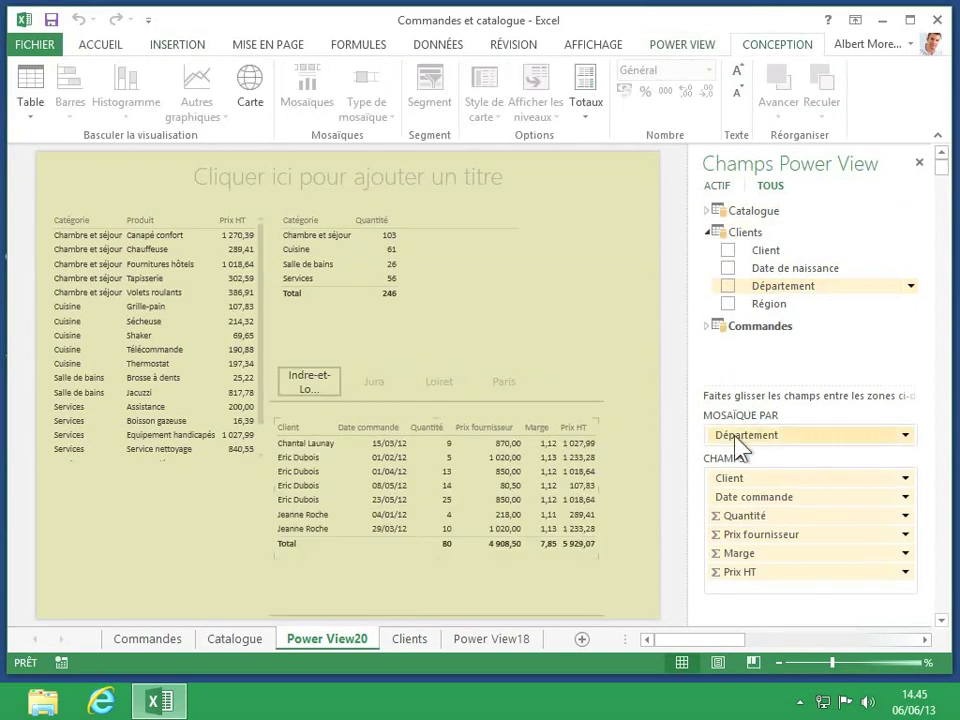